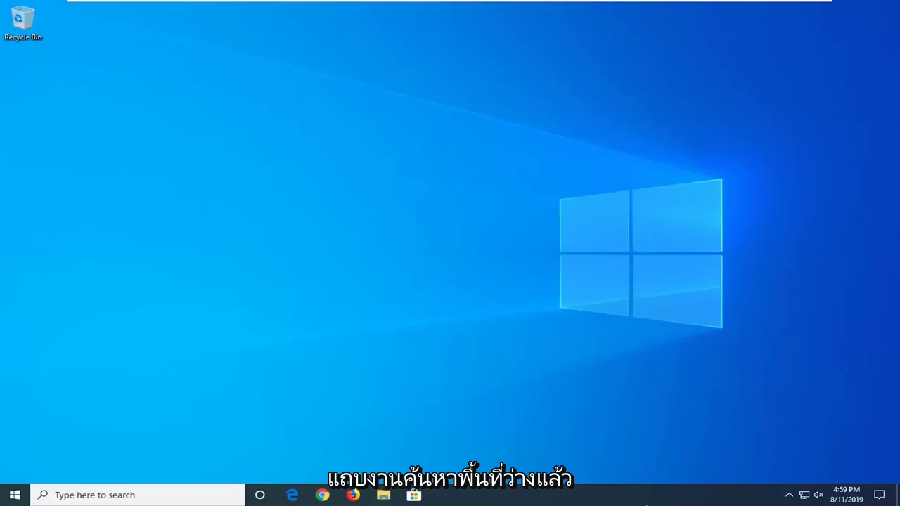
Launch Task Manager from the taskbar and show its Services list
right_click(636, 501)
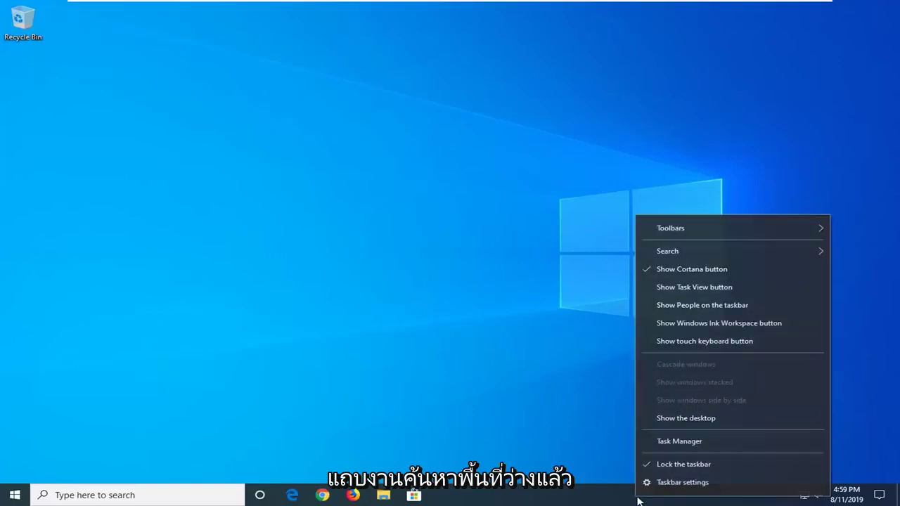
left_click(668, 441)
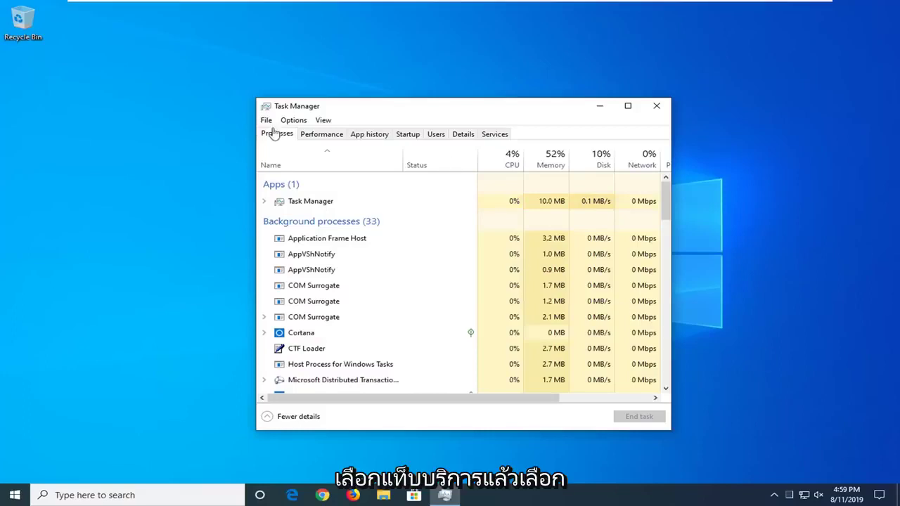
left_click(492, 134)
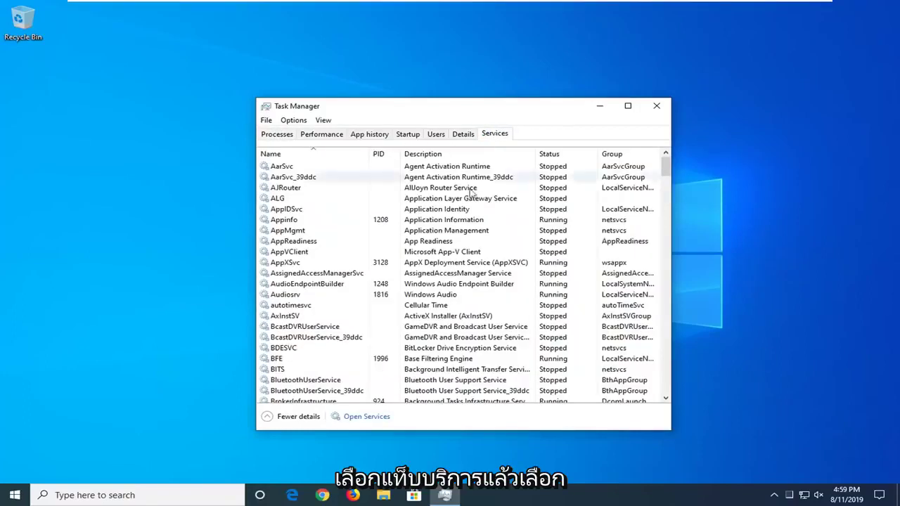
Open the full Services console and bring up the Windows Search service properties
left_click(365, 417)
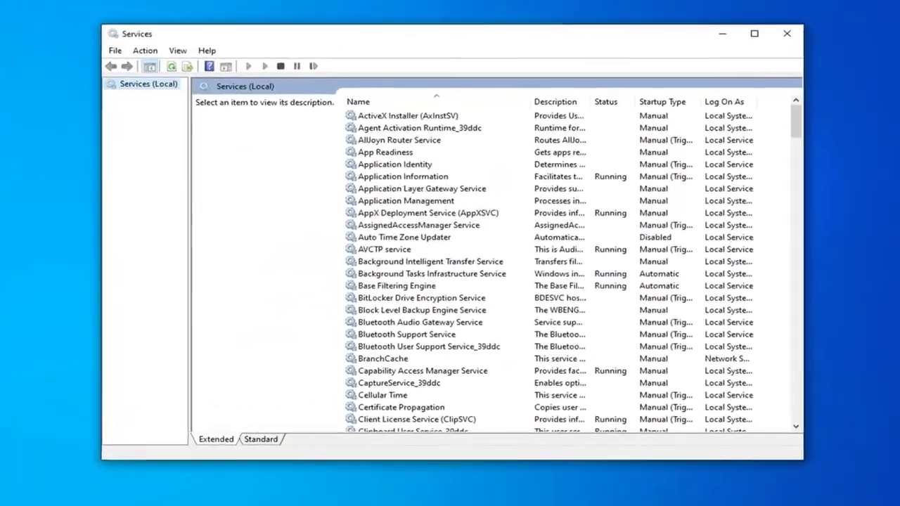
scroll(407, 341, "down", 20)
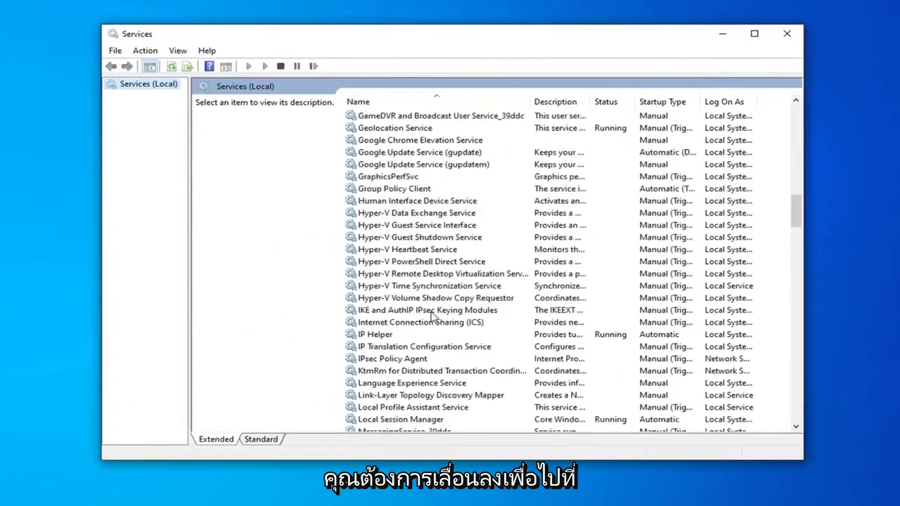
scroll(434, 315, "down", 20)
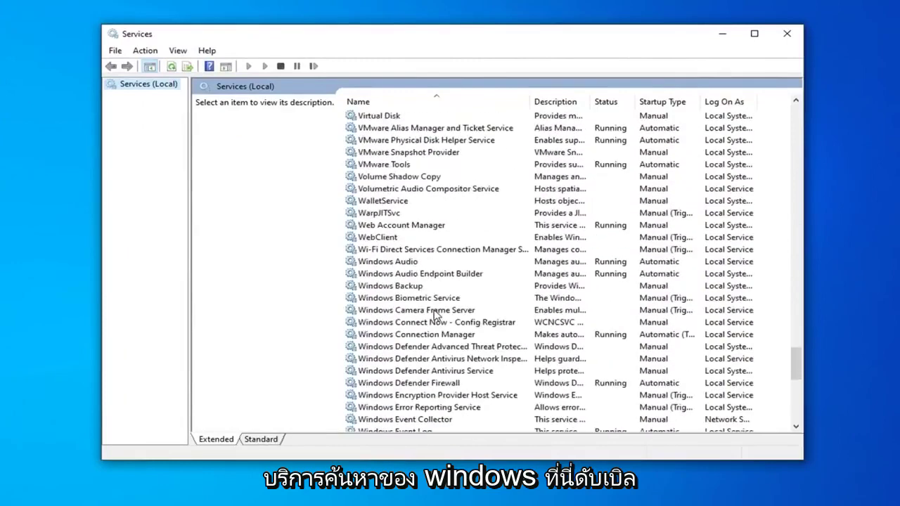
scroll(429, 335, "down", 5)
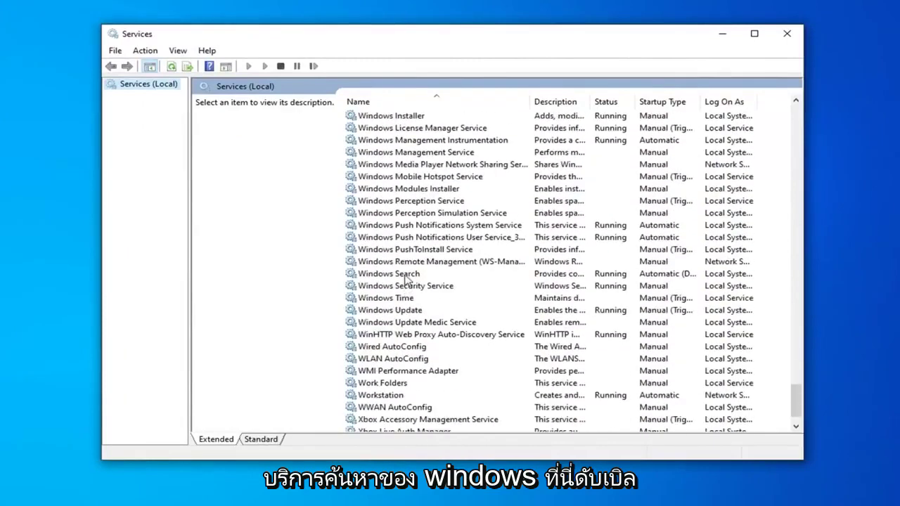
left_click(400, 276)
double_click(402, 275)
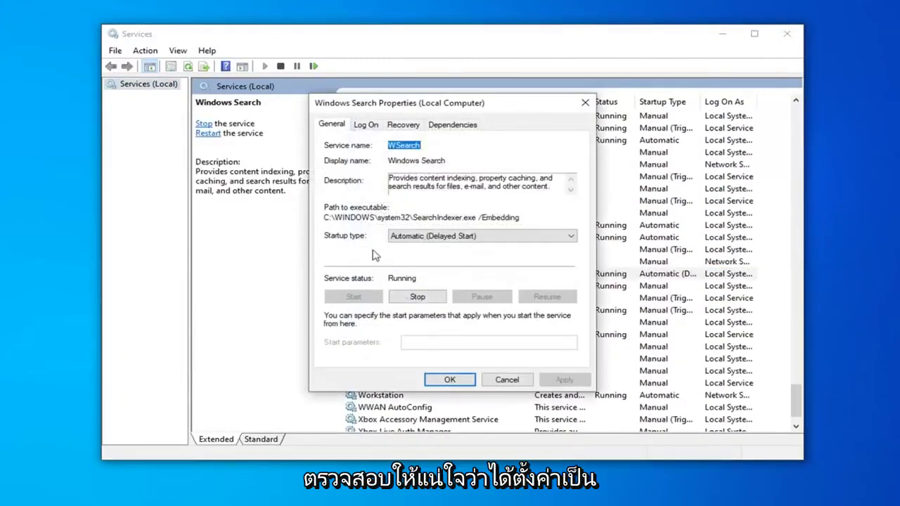
Set Windows Search startup type to Automatic (Delayed Start) and apply it
left_click(436, 237)
left_click(430, 245)
left_click(428, 239)
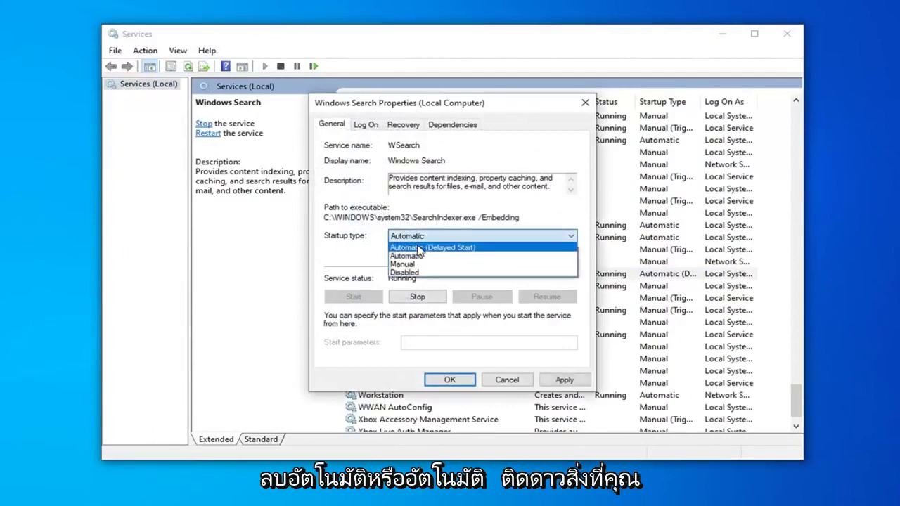
left_click(426, 245)
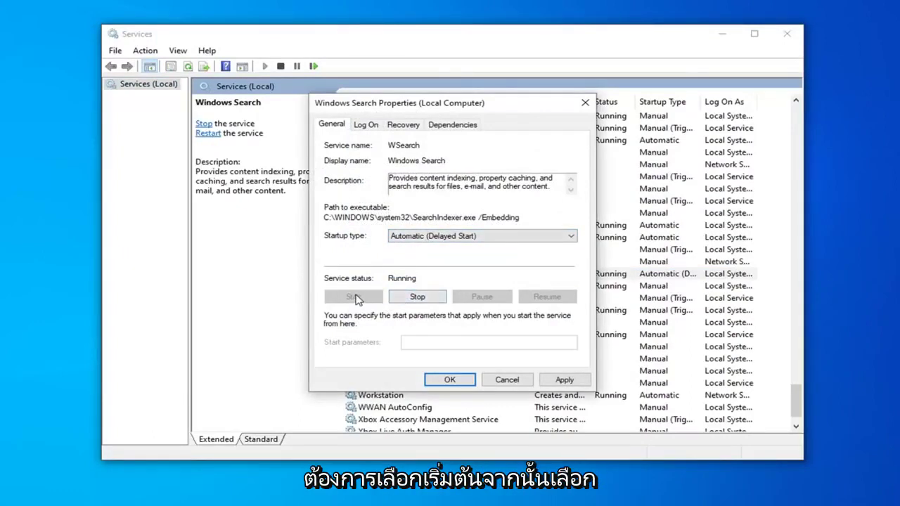
left_click(565, 379)
left_click(450, 380)
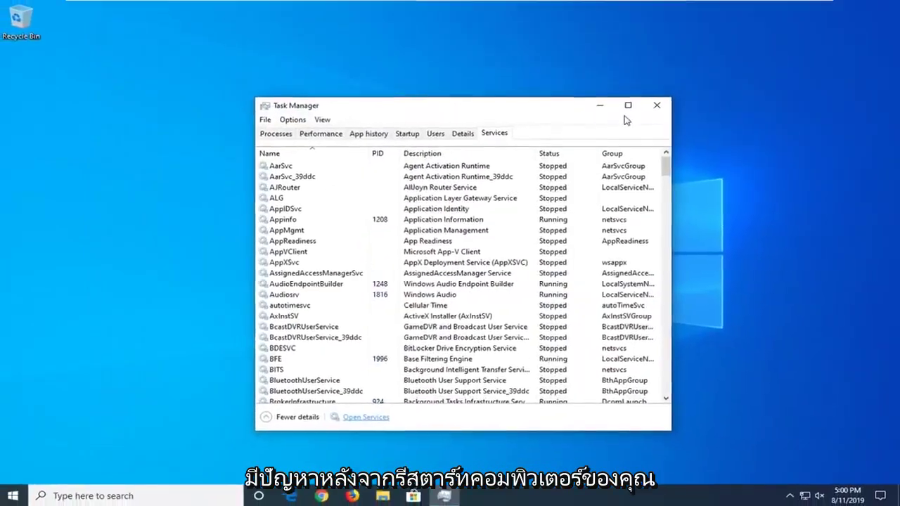
Close Task Manager, then go to Control Panel through File Explorer's address bar
left_click(657, 105)
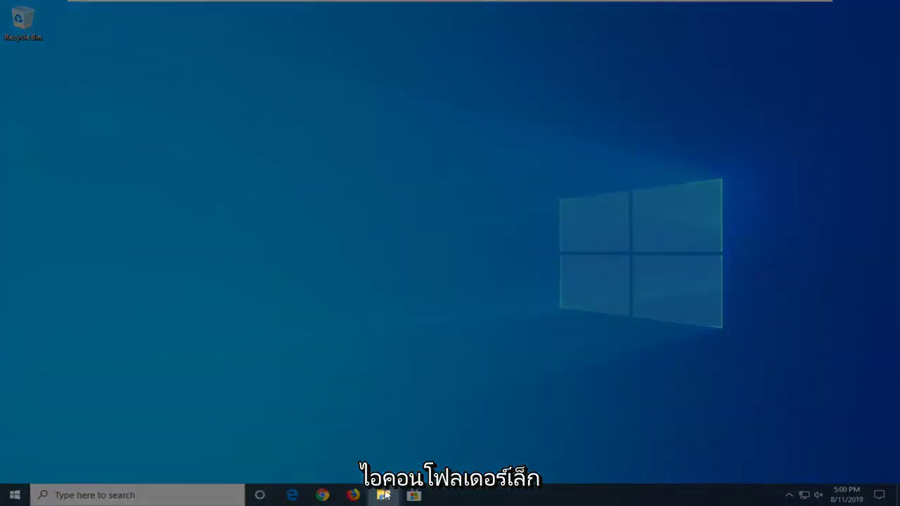
left_click(385, 495)
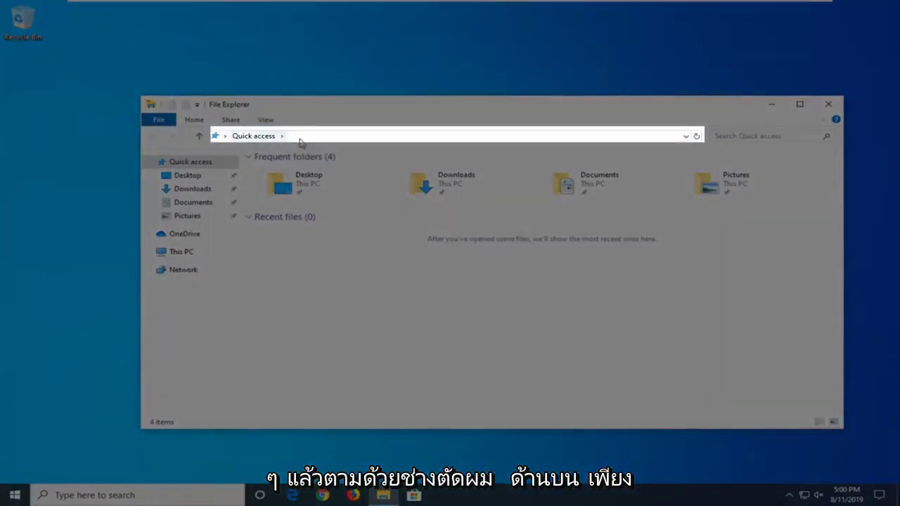
left_click(301, 140)
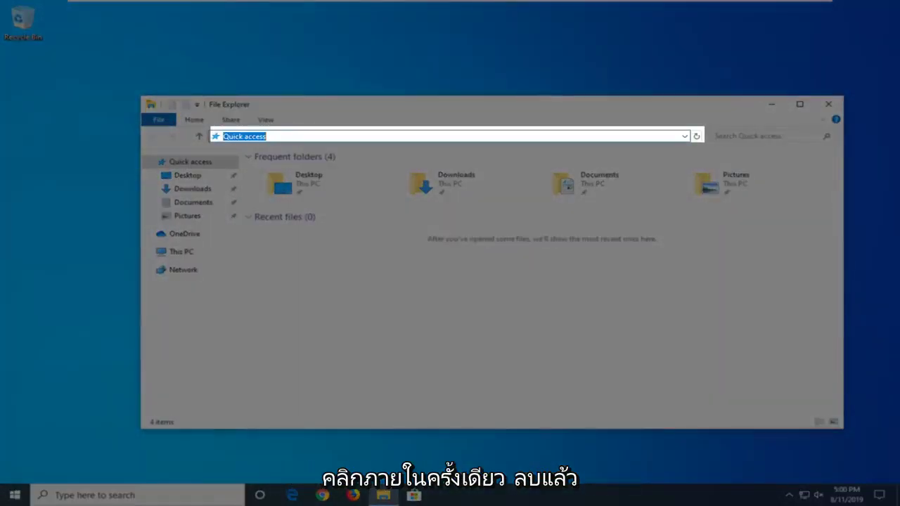
key("BackSpace")
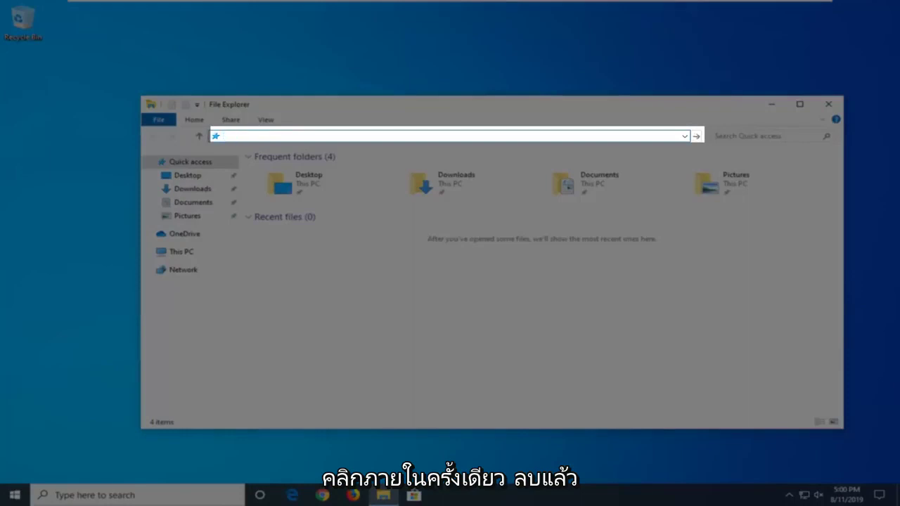
type("Co")
key("BackSpace")
type("ntrol Panel")
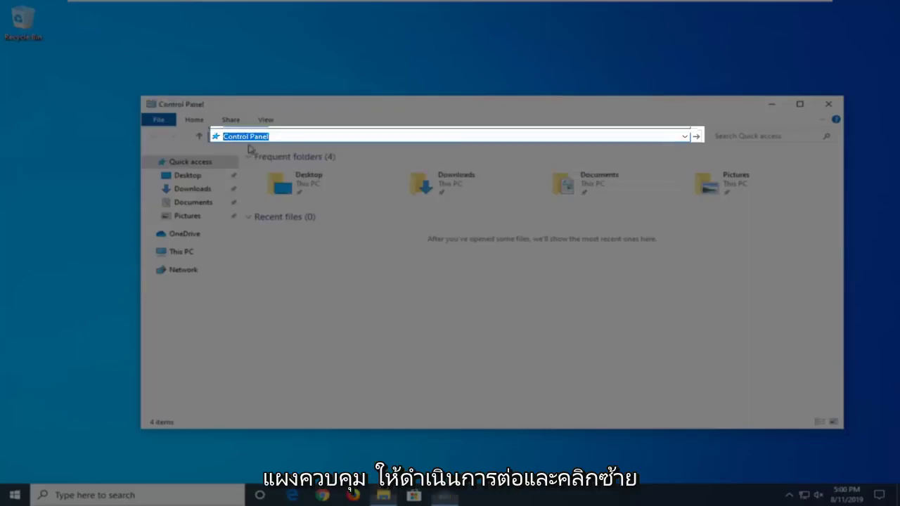
left_click(249, 149)
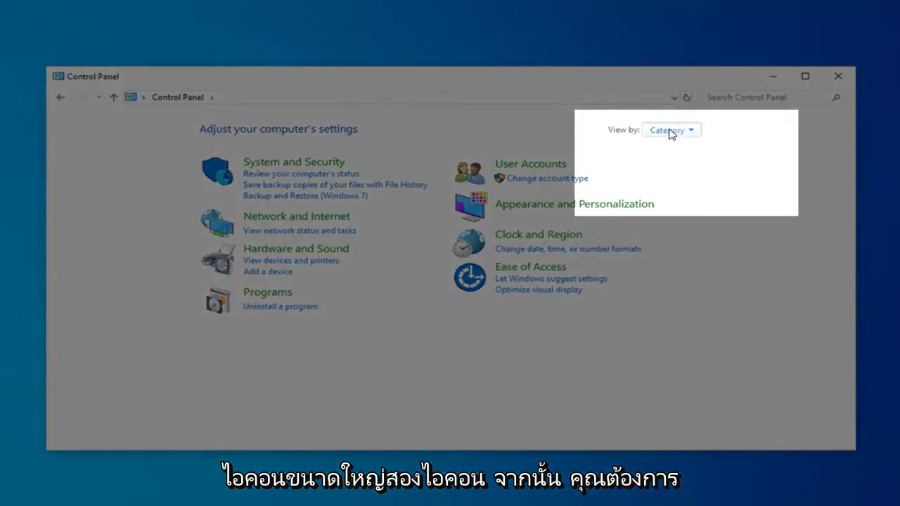
View Control Panel as large icons, open Indexing Options and its Advanced settings
left_click(672, 133)
left_click(686, 166)
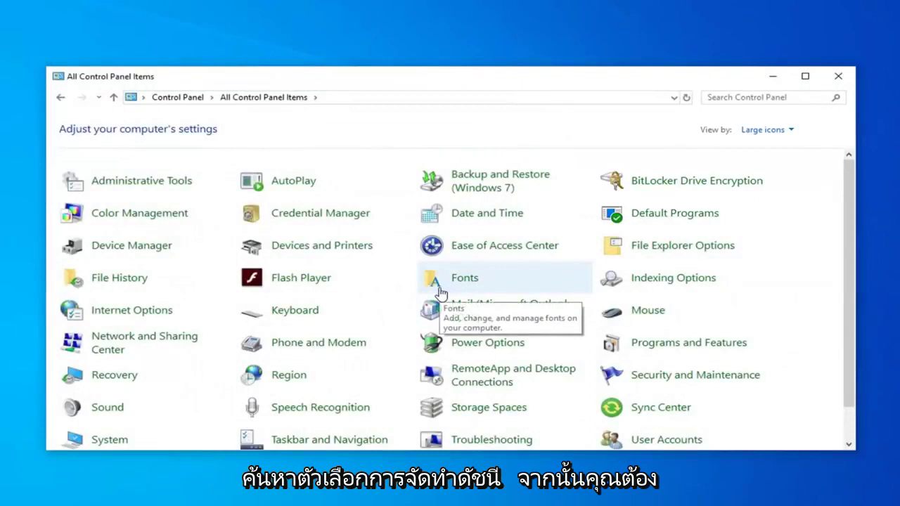
left_click(675, 282)
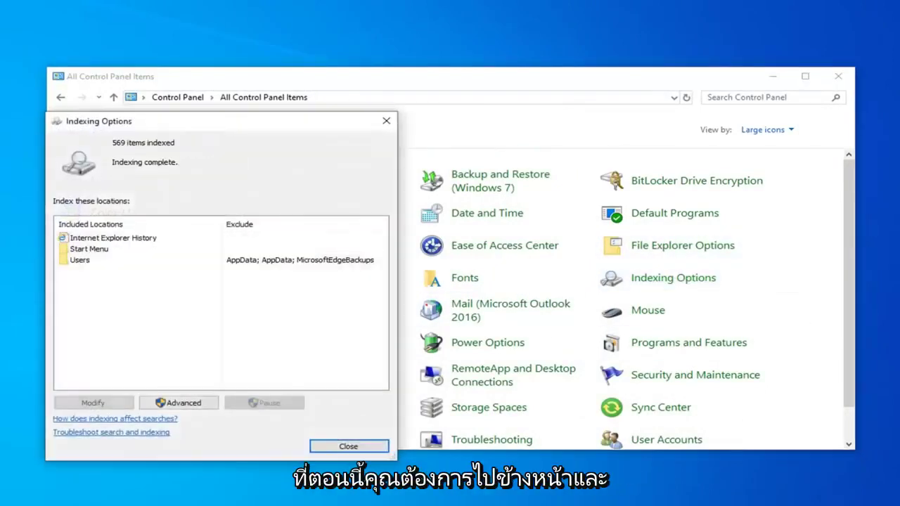
left_click_drag(261, 123, 388, 84)
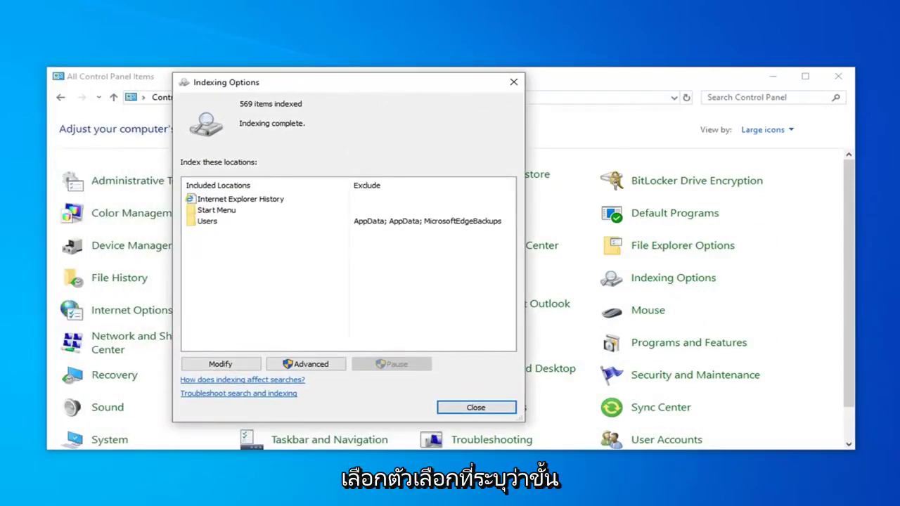
left_click(307, 366)
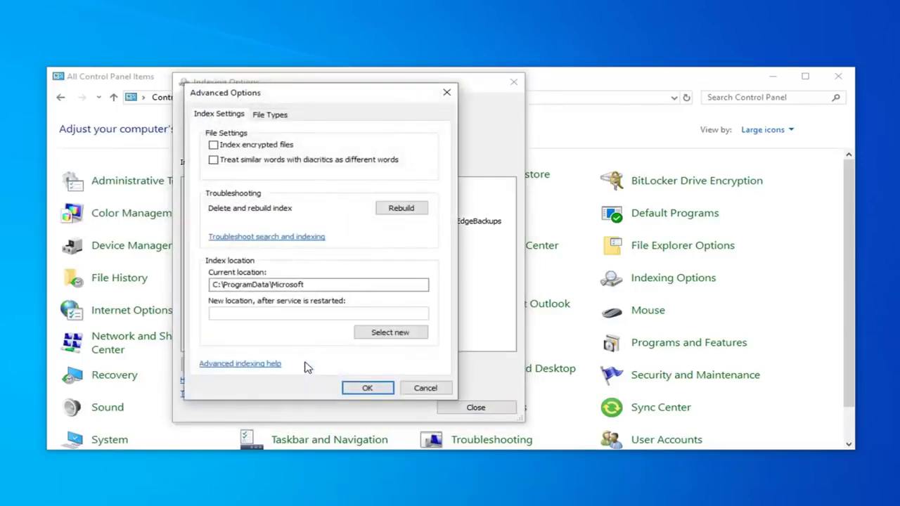
Rebuild the search index, then close Indexing Options once 566 items are indexed
left_click(402, 209)
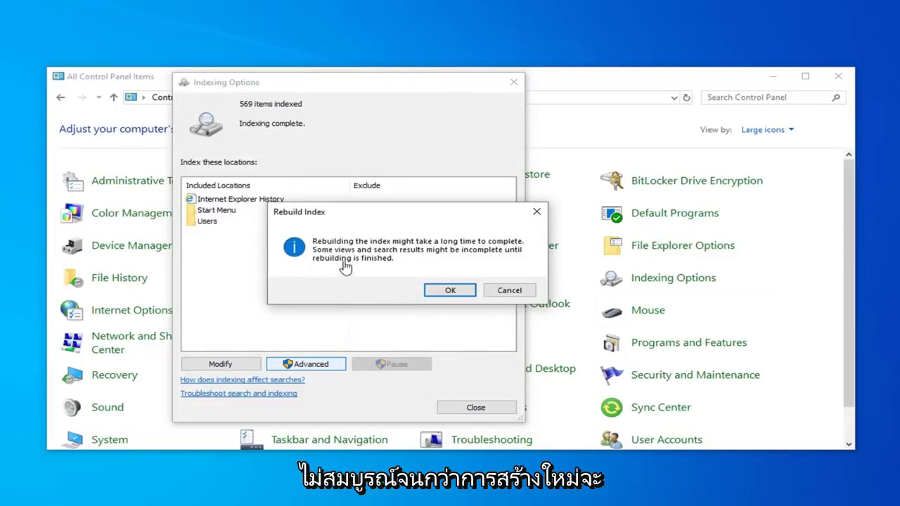
left_click(450, 291)
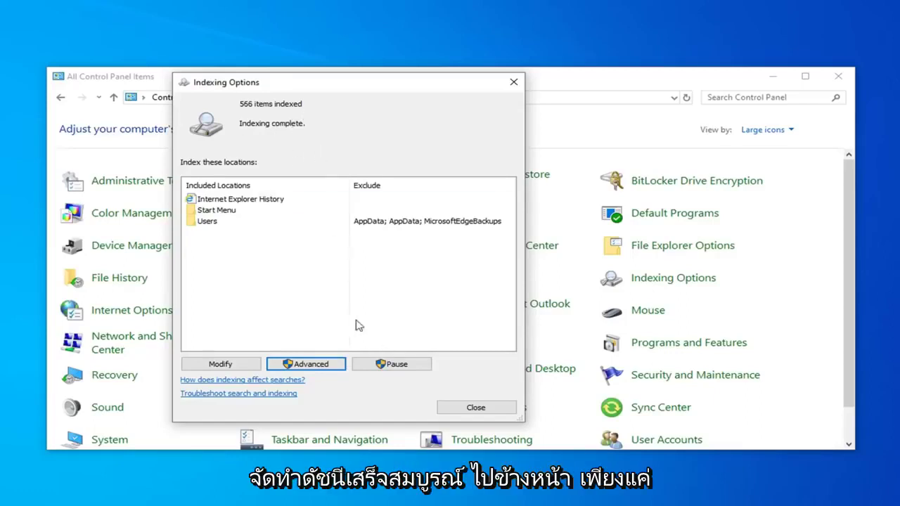
left_click(464, 409)
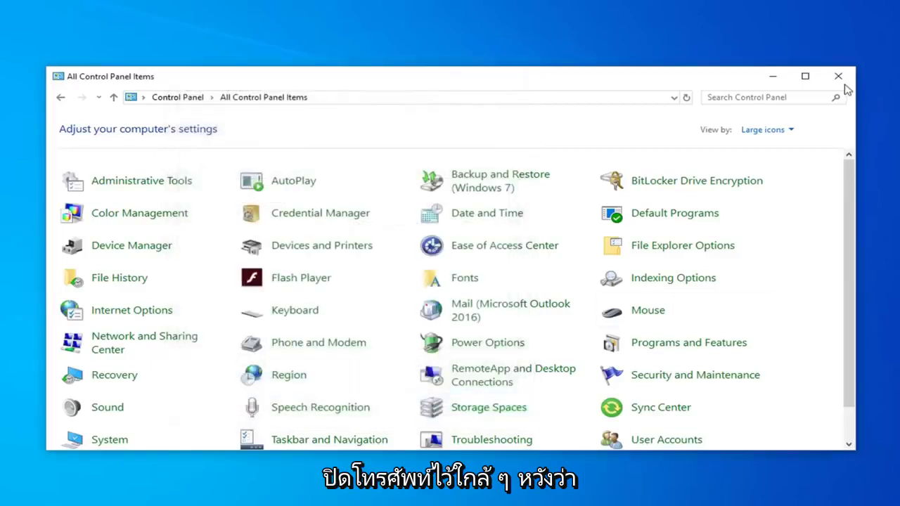
Close Control Panel and launch Windows PowerShell (Admin), accepting the UAC prompt
left_click(844, 83)
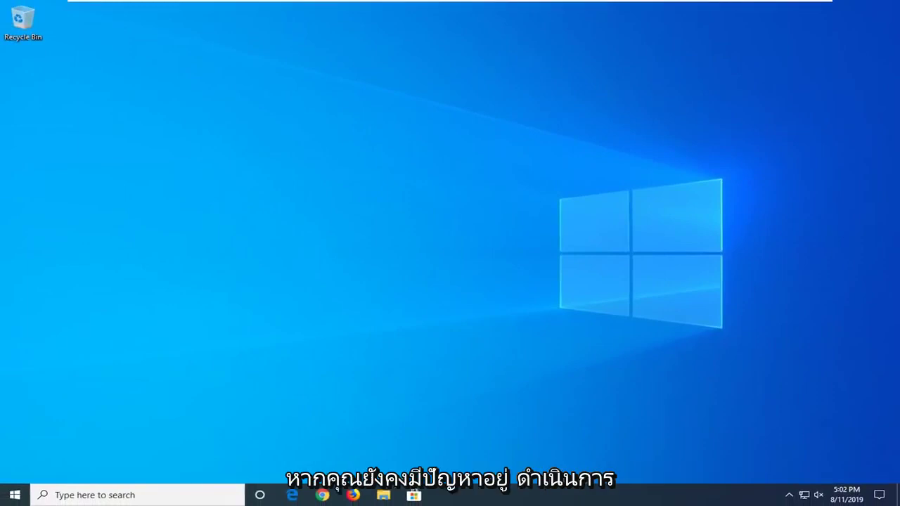
right_click(9, 498)
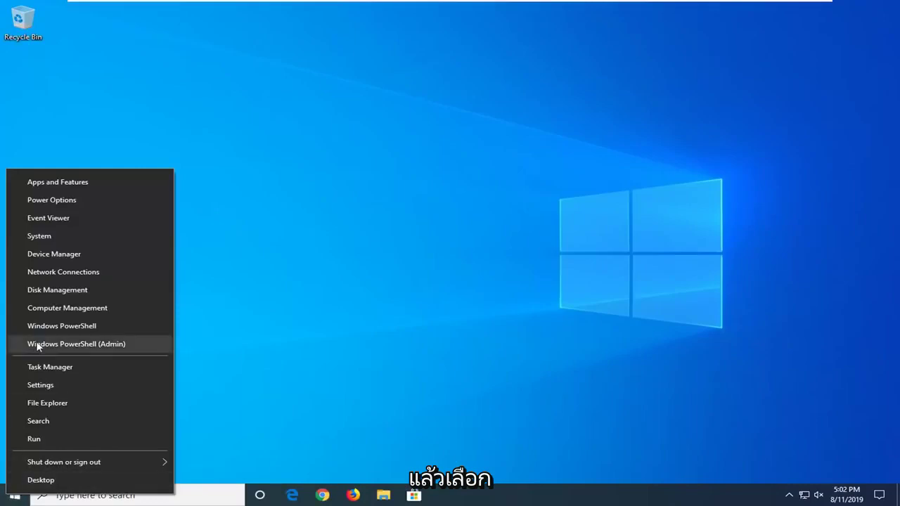
left_click(112, 345)
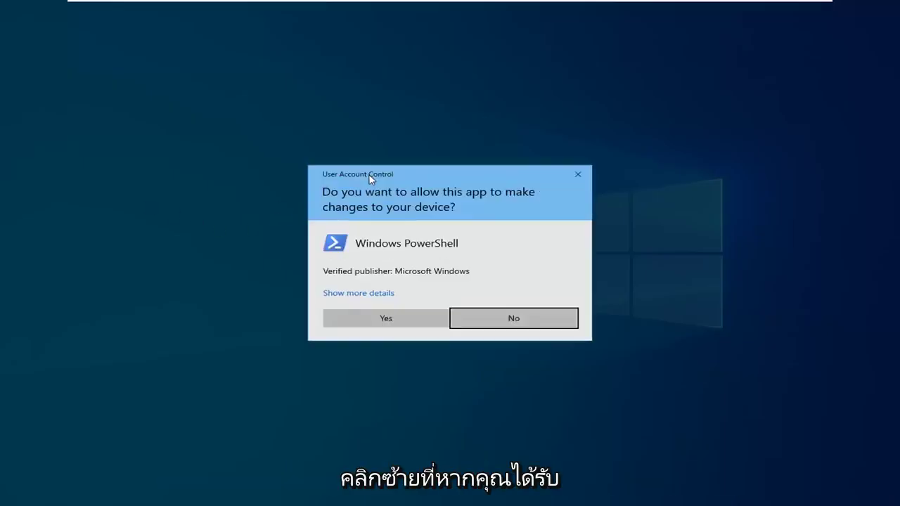
left_click(363, 321)
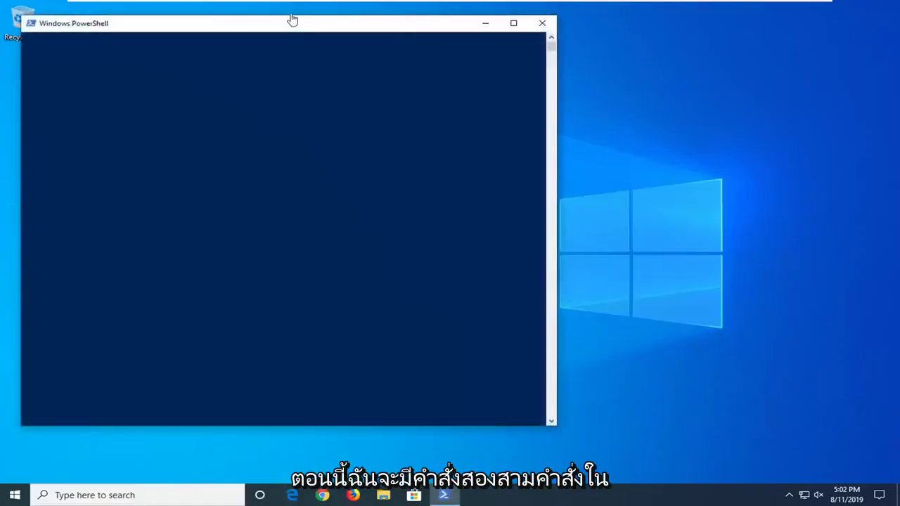
Paste and run 'PowerShell -ExecutionPolicy Unrestricted' in the PowerShell console
left_click_drag(286, 26, 424, 50)
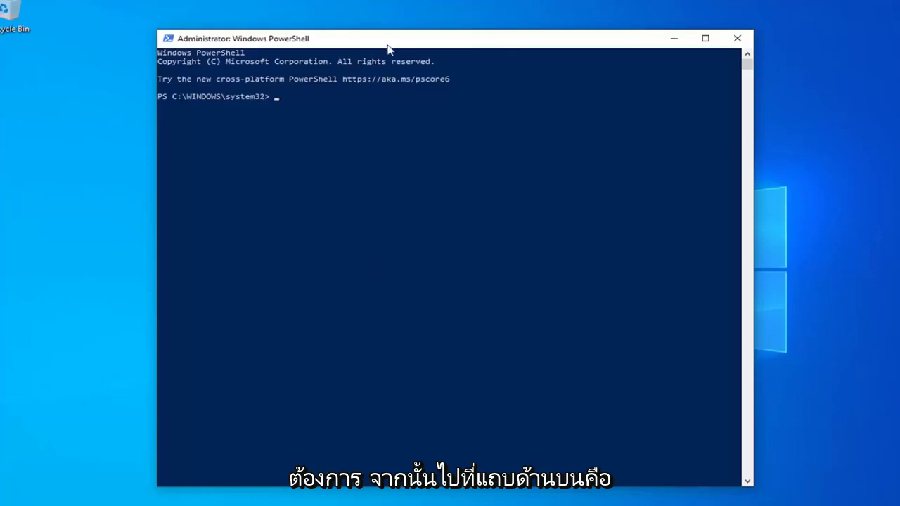
right_click(495, 42)
mouse_move(539, 134)
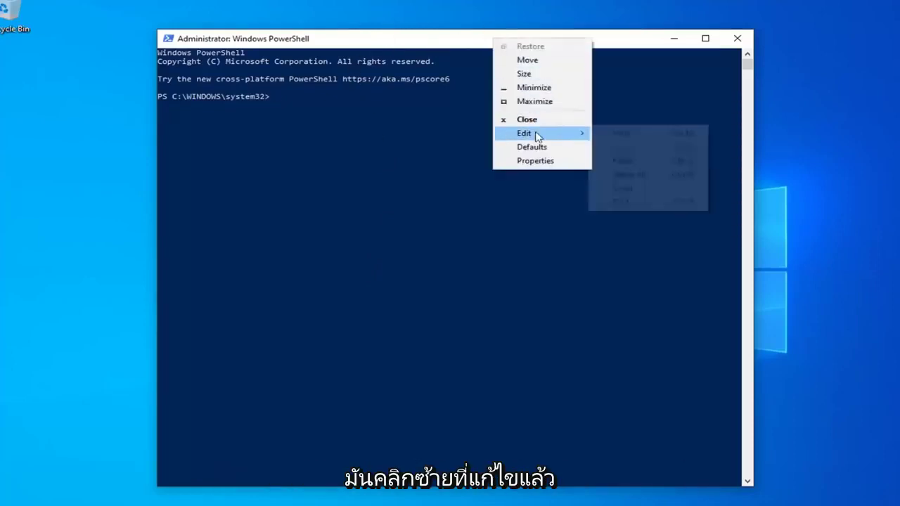
left_click(615, 161)
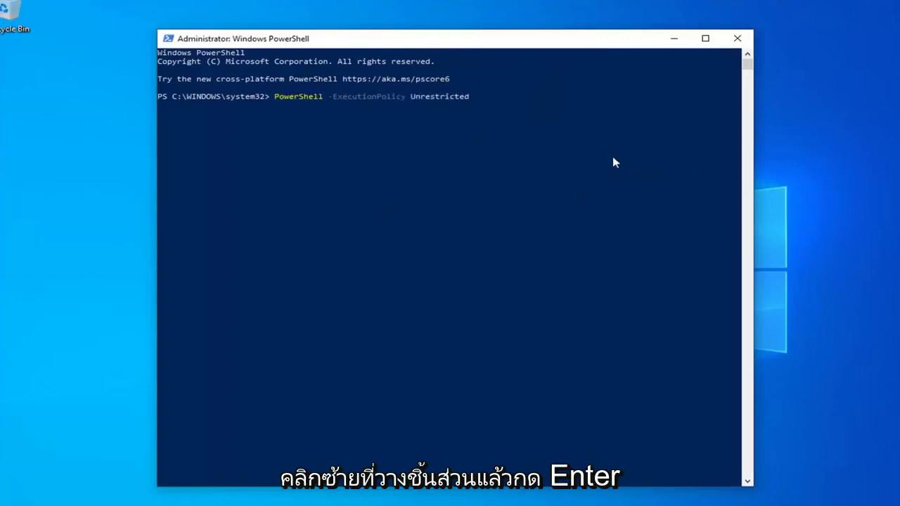
key("Return")
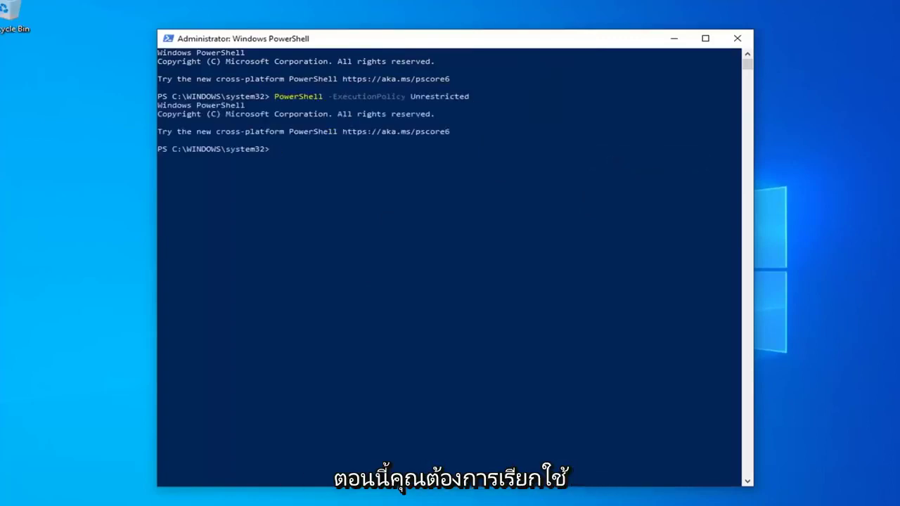
Paste and run the Get-AppXPackage command to re-register the app packages
right_click(391, 39)
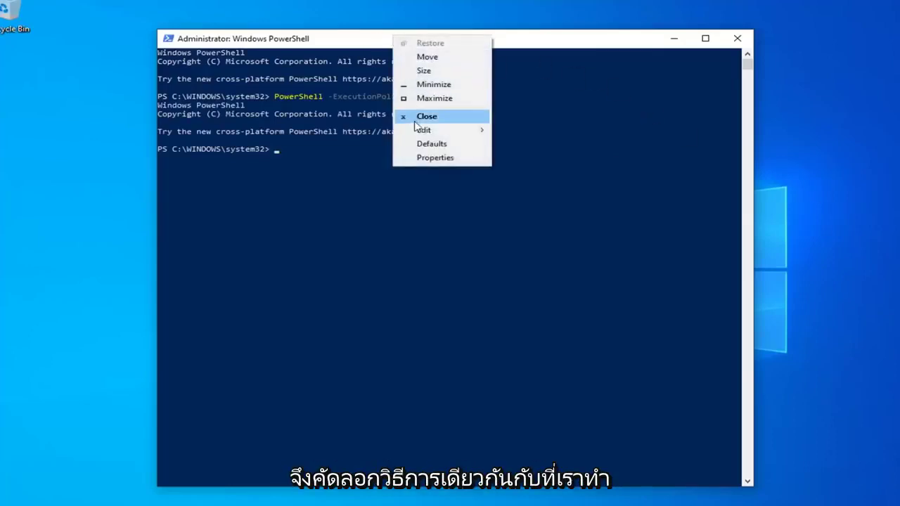
mouse_move(420, 133)
left_click(506, 159)
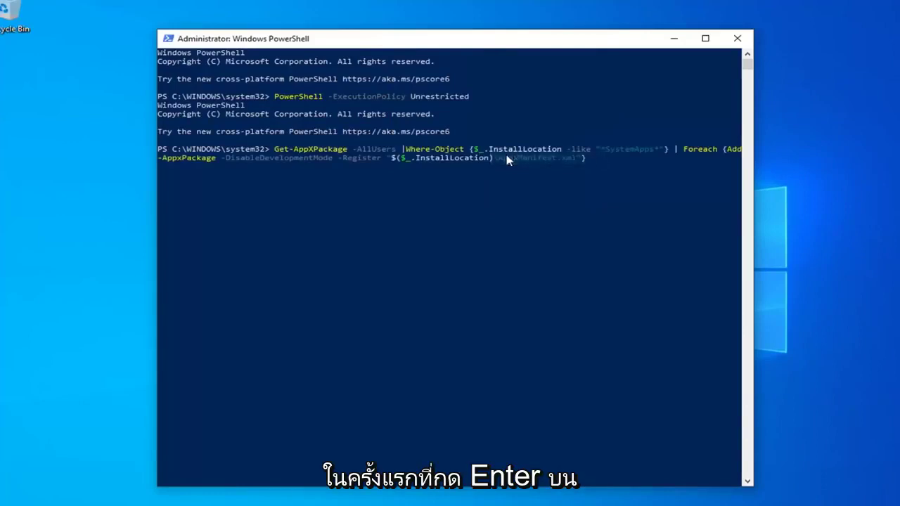
key("Return")
key("Return")
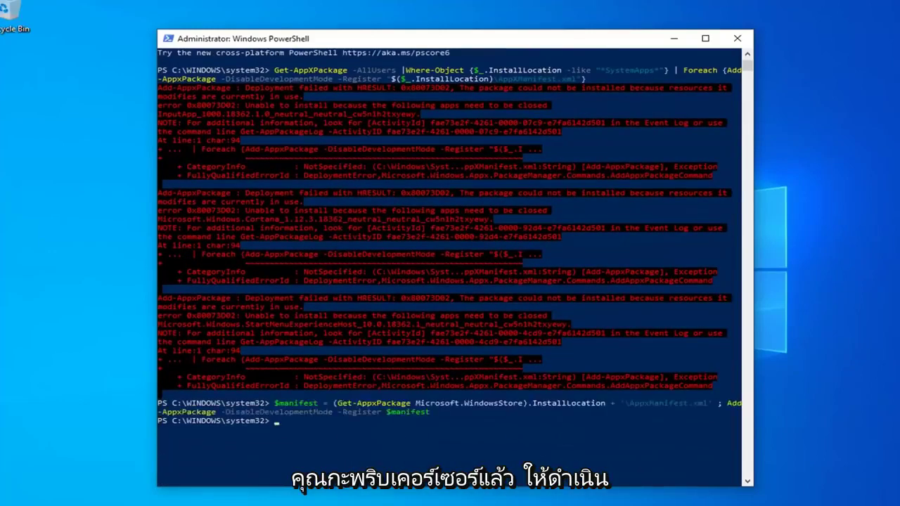
Run C:\Windows\System32\ctfmon.exe in PowerShell, then close the PowerShell window
right_click(433, 45)
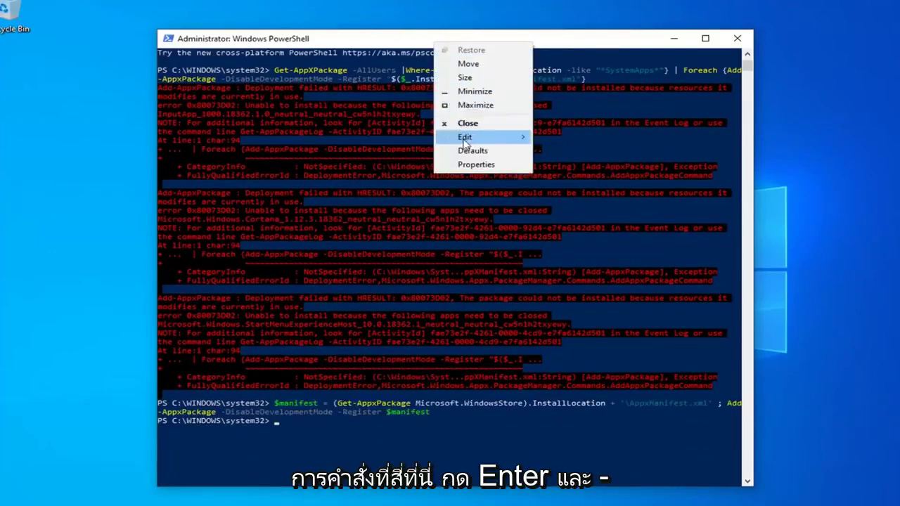
mouse_move(466, 134)
left_click(566, 166)
key("Return")
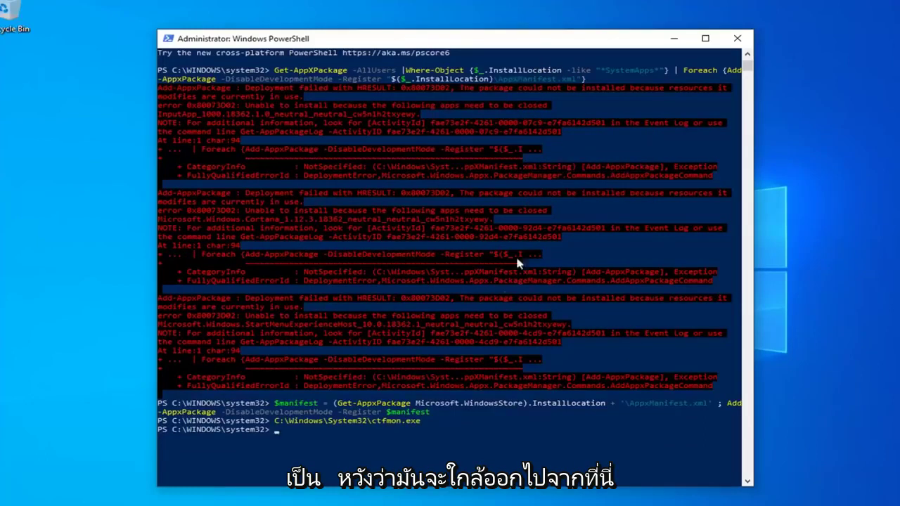
left_click(737, 39)
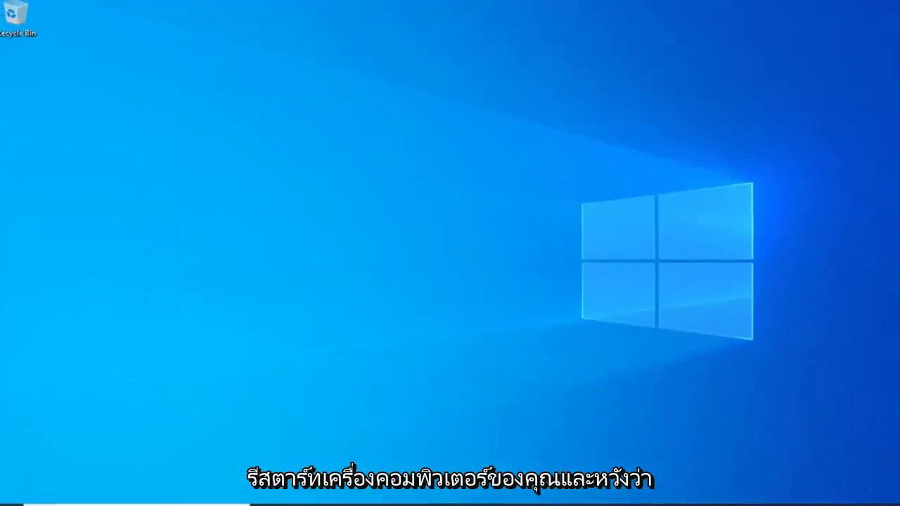